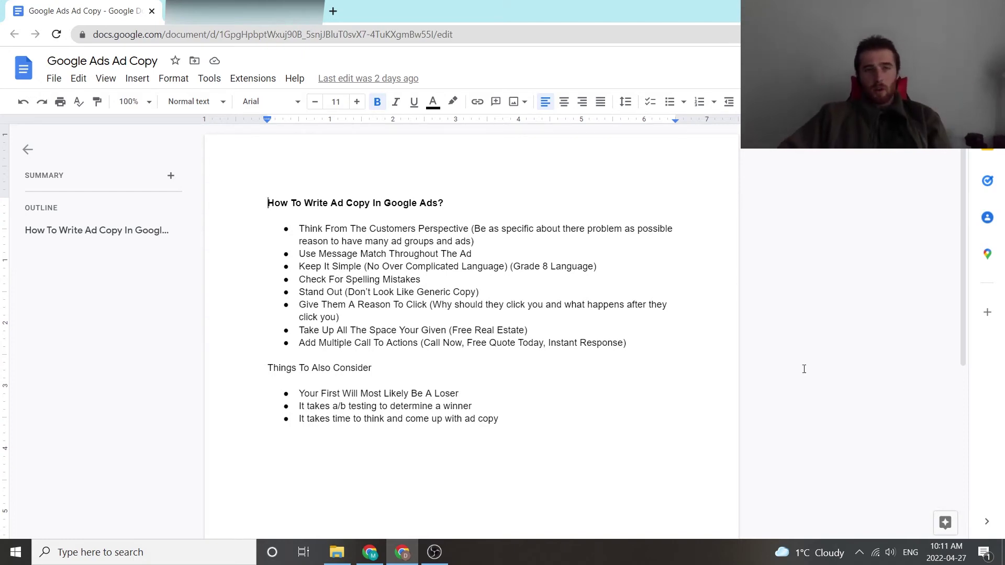
- Return to the Pool Installation ad editor and bring the Headlines section into view
{"action": "key", "text": "ctrl+Tab"}
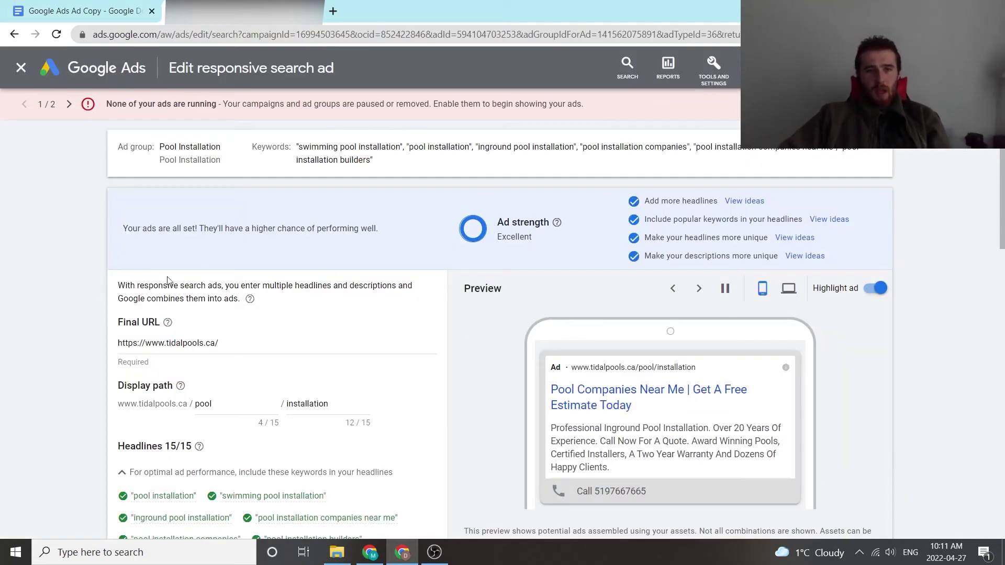
{"action": "middle_click", "coordinate": [69, 251]}
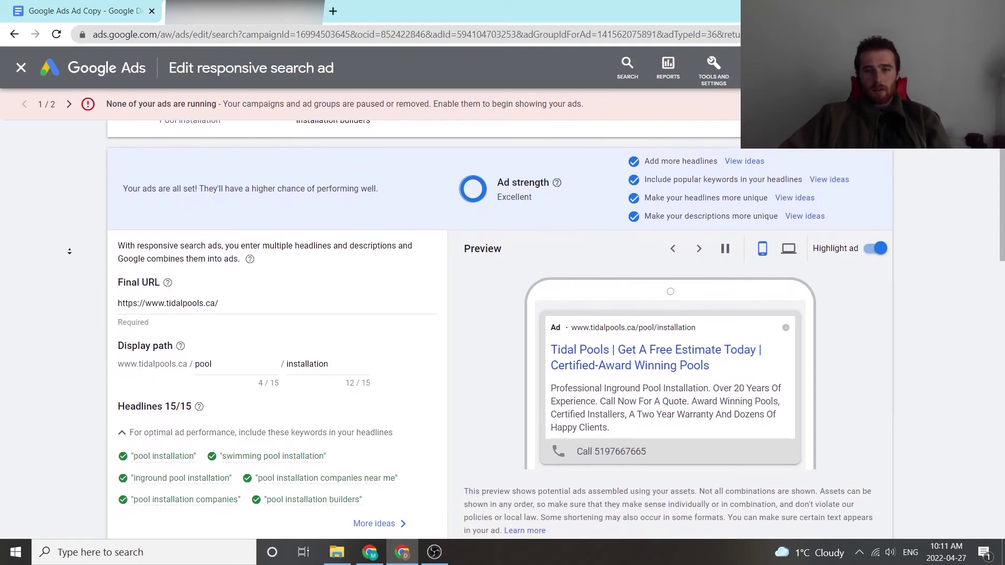
{"action": "scroll", "coordinate": [72, 254], "scroll_direction": "up", "scroll_amount": 1}
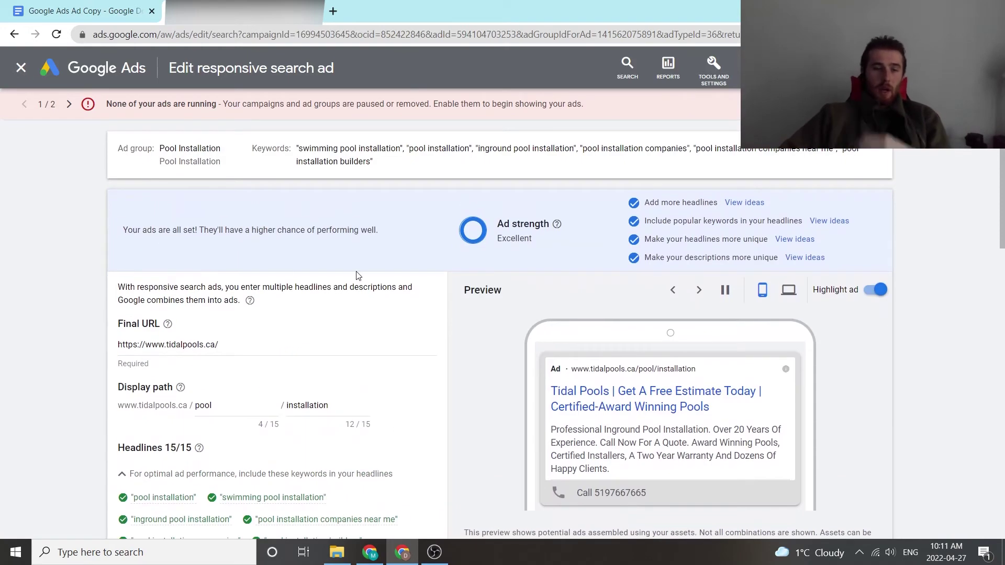
{"action": "middle_click", "coordinate": [388, 361]}
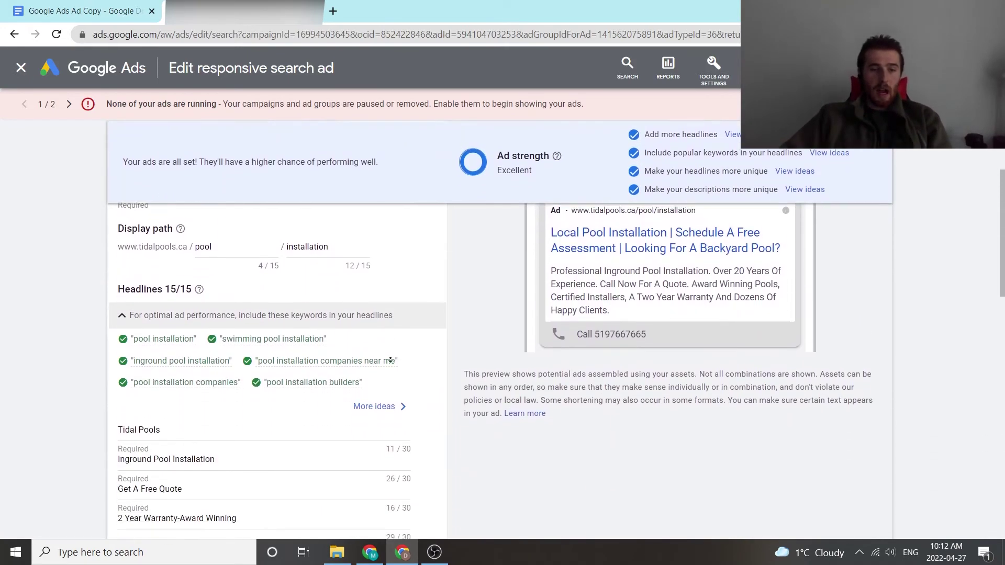
{"action": "left_click", "coordinate": [548, 381]}
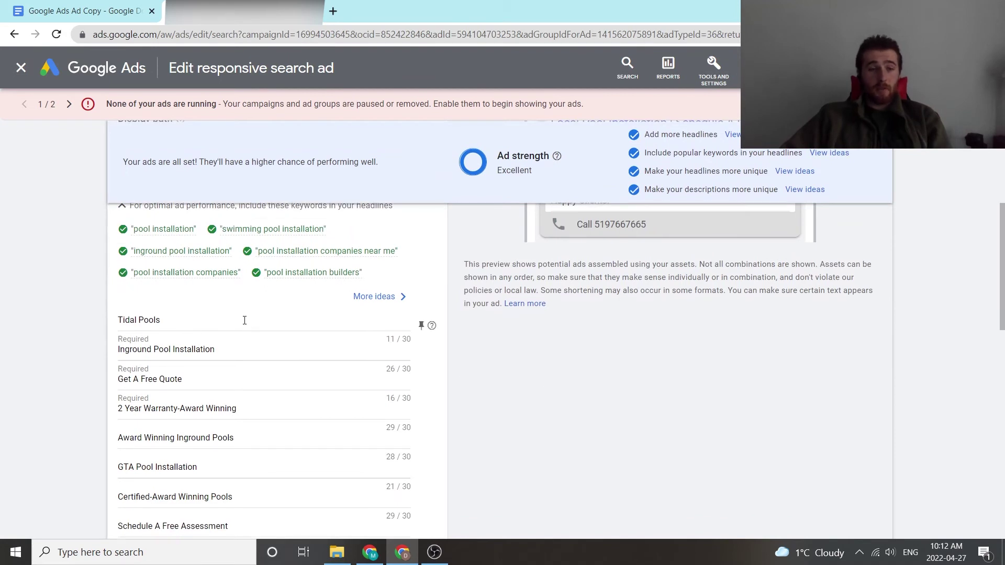
- Review the 'Tidal Pools' headline and the headlines down to 'Build Your Dream Pool Today'
{"action": "left_click_drag", "start_coordinate": [187, 319], "coordinate": [81, 321]}
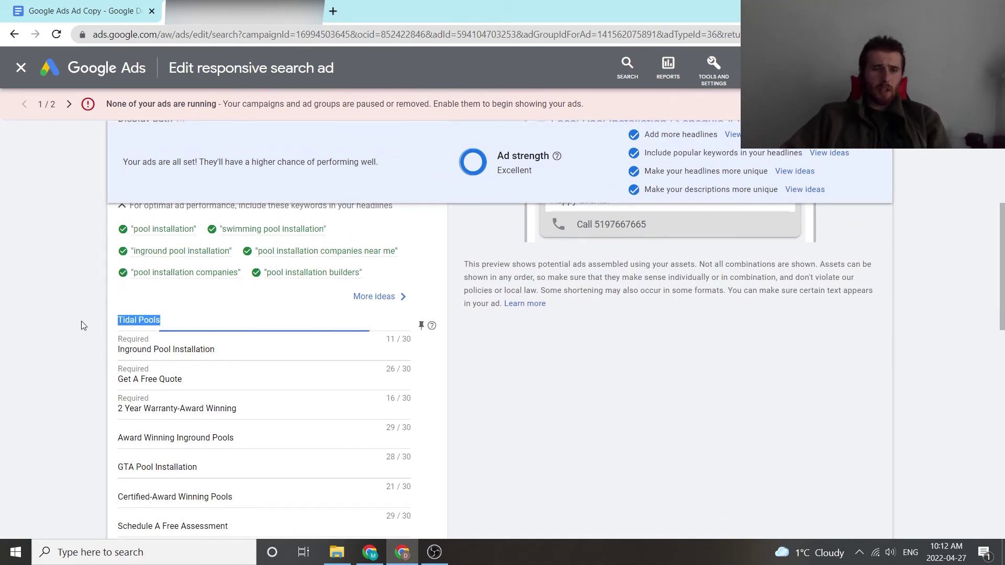
{"action": "left_click", "coordinate": [209, 320]}
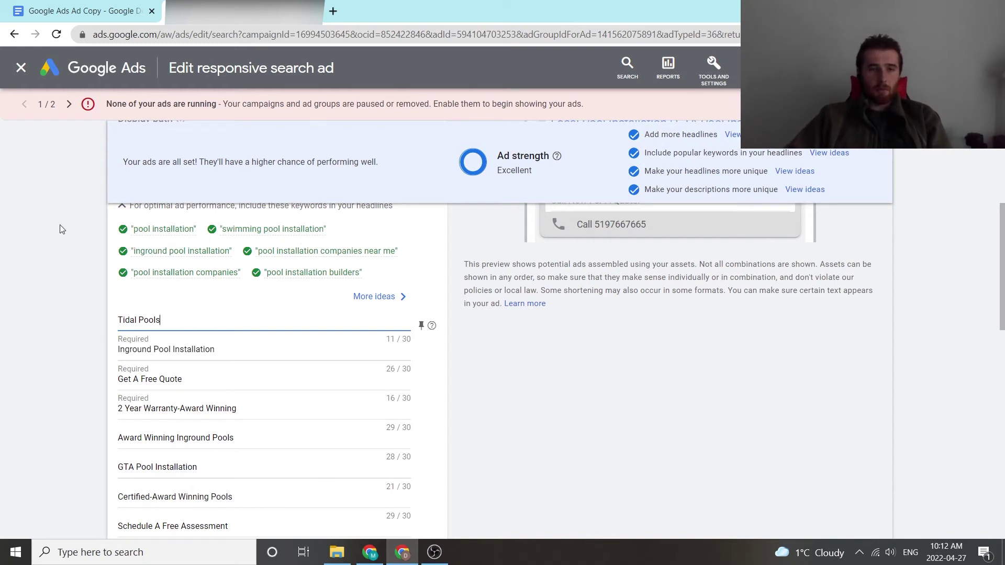
{"action": "left_click", "coordinate": [64, 241]}
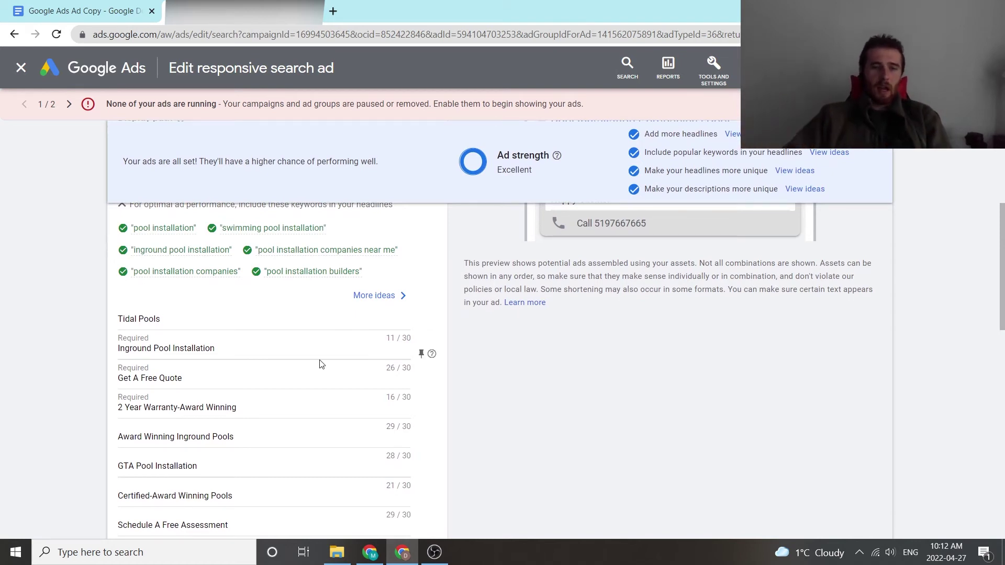
{"action": "middle_click", "coordinate": [552, 348]}
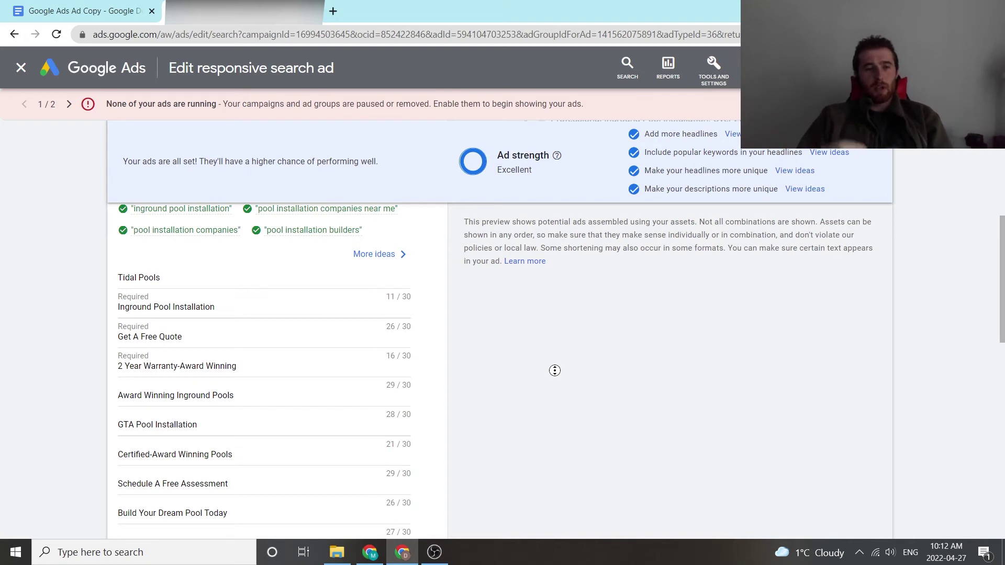
{"action": "left_click", "coordinate": [133, 433]}
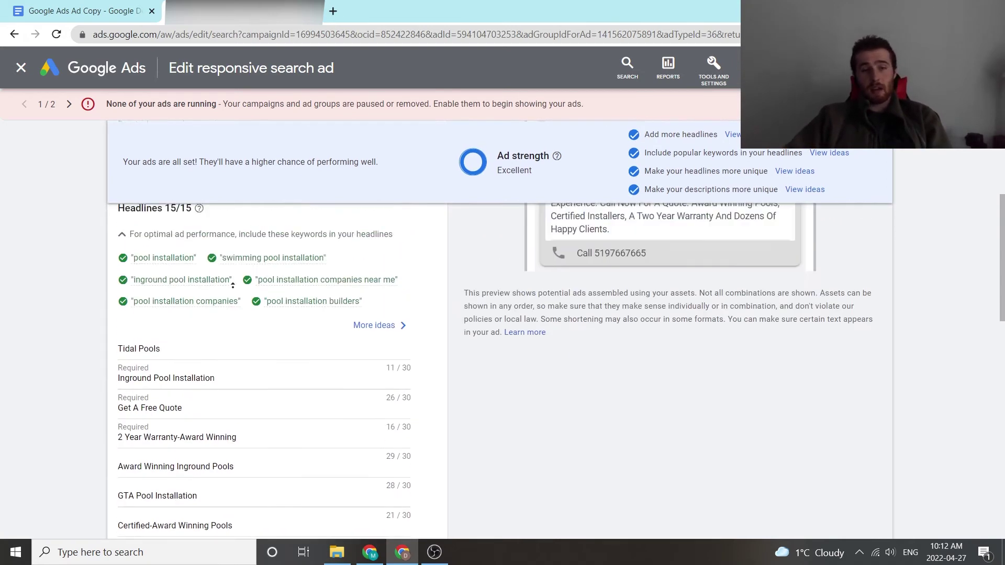
{"action": "scroll", "coordinate": [232, 295], "scroll_direction": "down", "scroll_amount": 1}
{"action": "triple_click", "coordinate": [234, 378]}
{"action": "left_click", "coordinate": [282, 374]}
{"action": "left_click", "coordinate": [331, 404]}
{"action": "scroll", "coordinate": [333, 419], "scroll_direction": "down", "scroll_amount": 1}
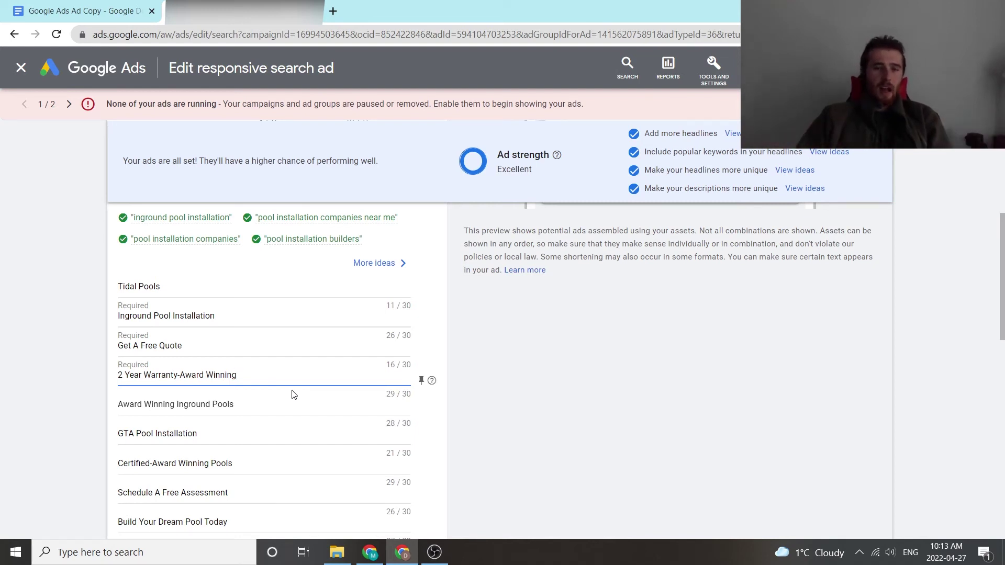
{"action": "middle_click", "coordinate": [490, 367]}
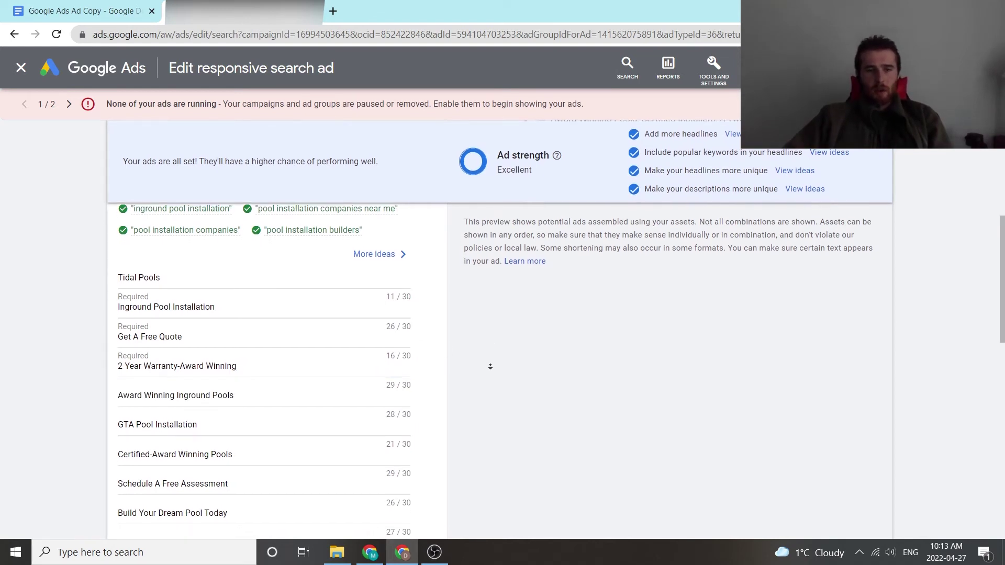
{"action": "middle_click", "coordinate": [492, 370]}
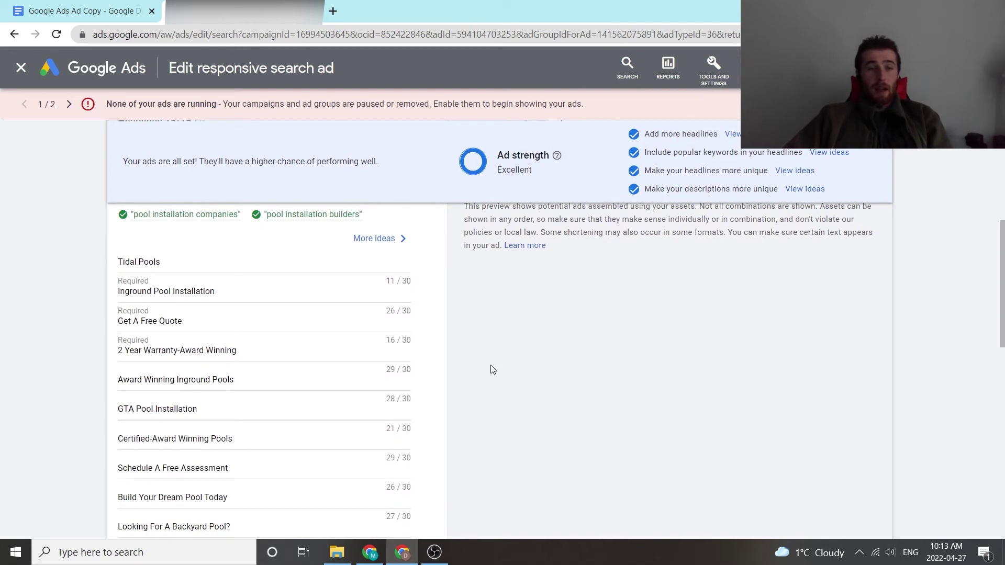
{"action": "left_click_drag", "start_coordinate": [263, 350], "coordinate": [76, 358]}
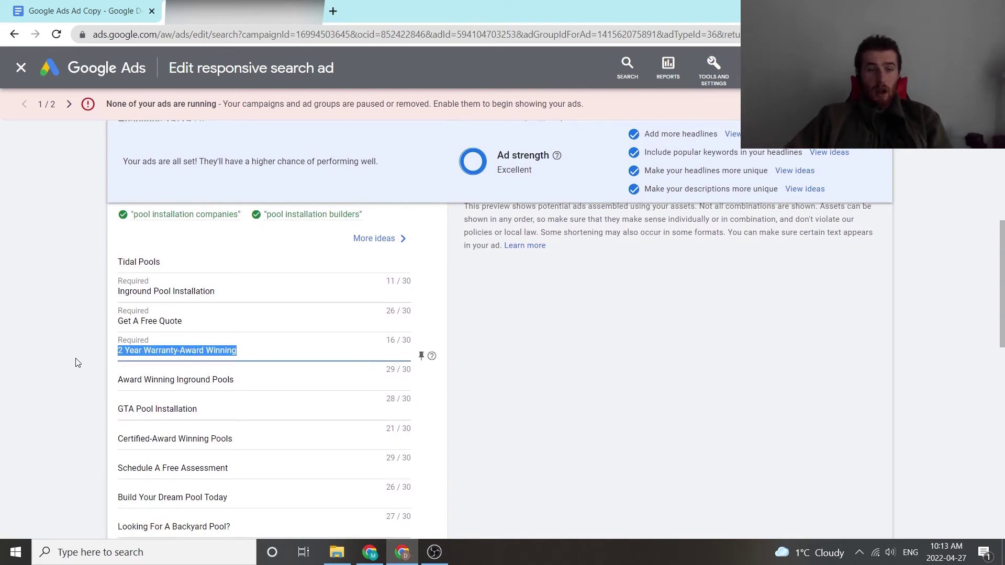
{"action": "left_click", "coordinate": [515, 373]}
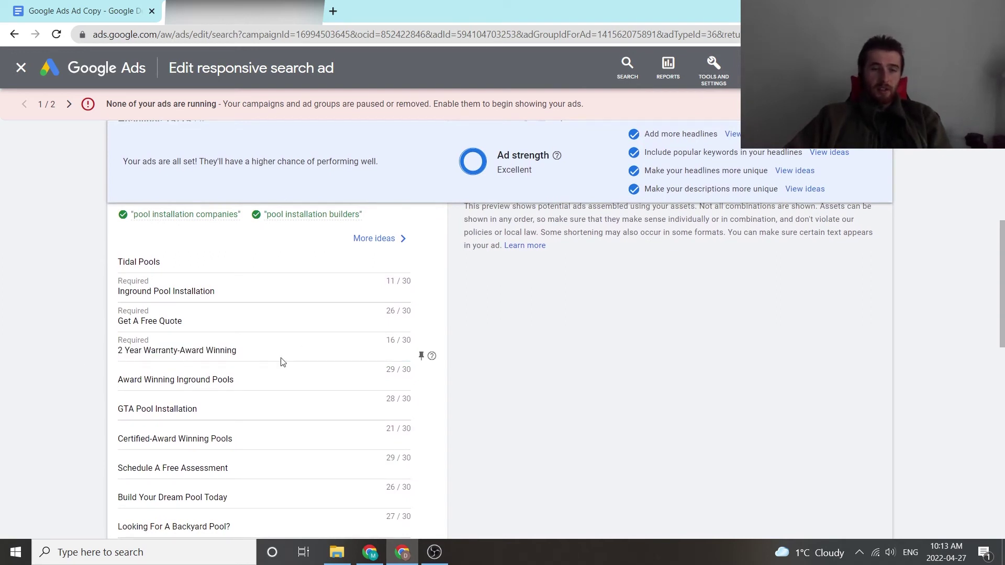
{"action": "left_click_drag", "start_coordinate": [117, 419], "coordinate": [136, 410]}
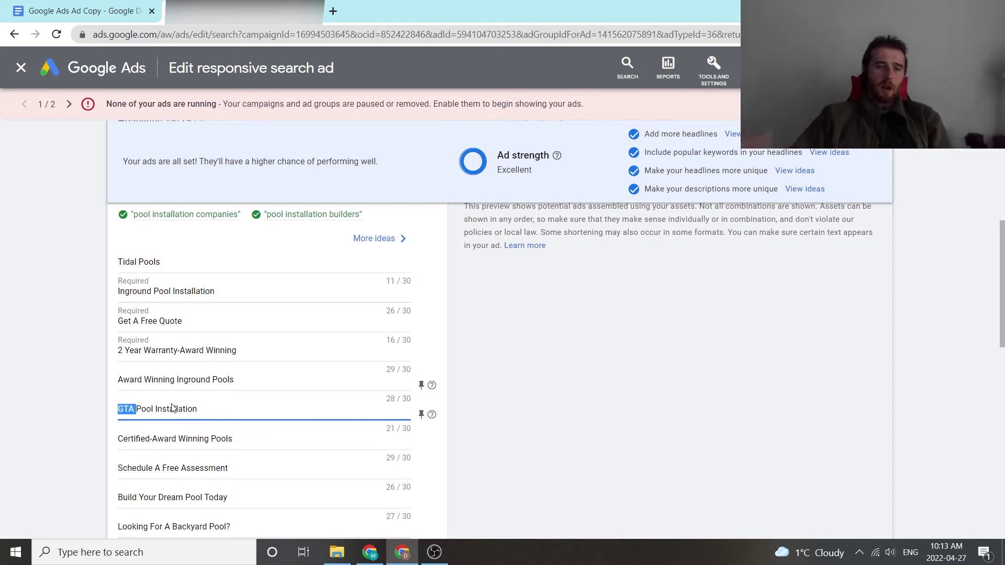
{"action": "middle_click", "coordinate": [497, 406]}
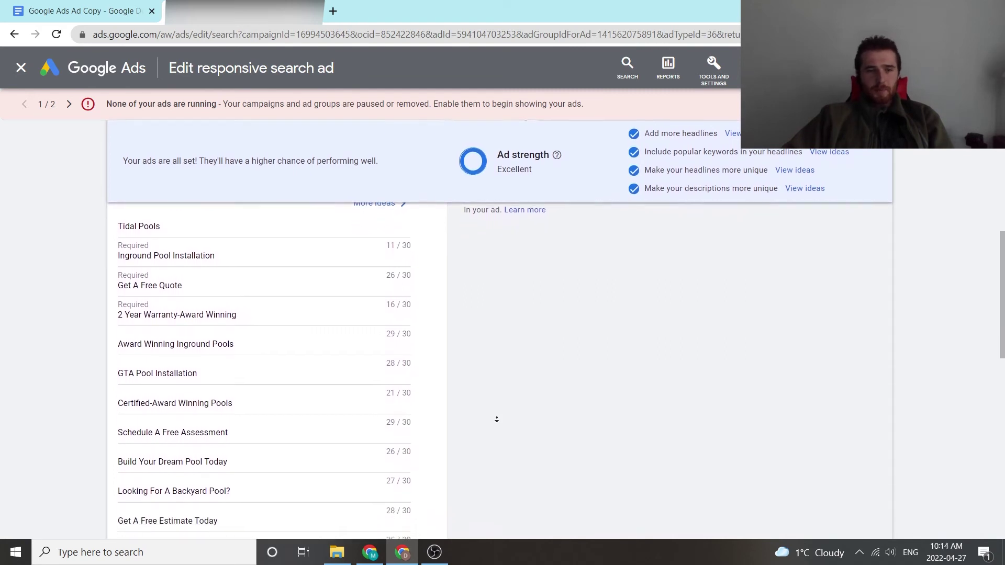
{"action": "left_click", "coordinate": [326, 374]}
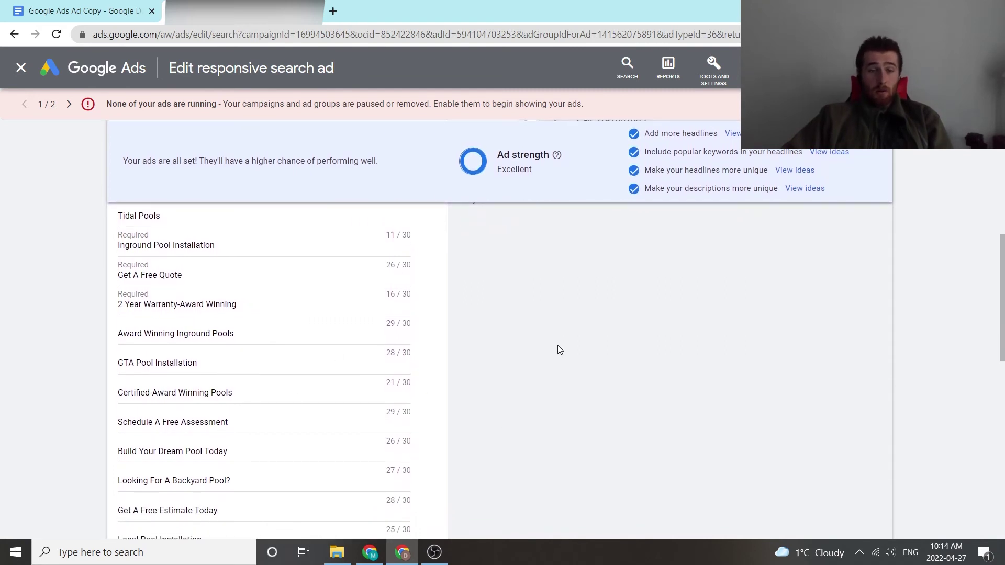
{"action": "middle_click", "coordinate": [555, 391]}
{"action": "left_click", "coordinate": [555, 390]}
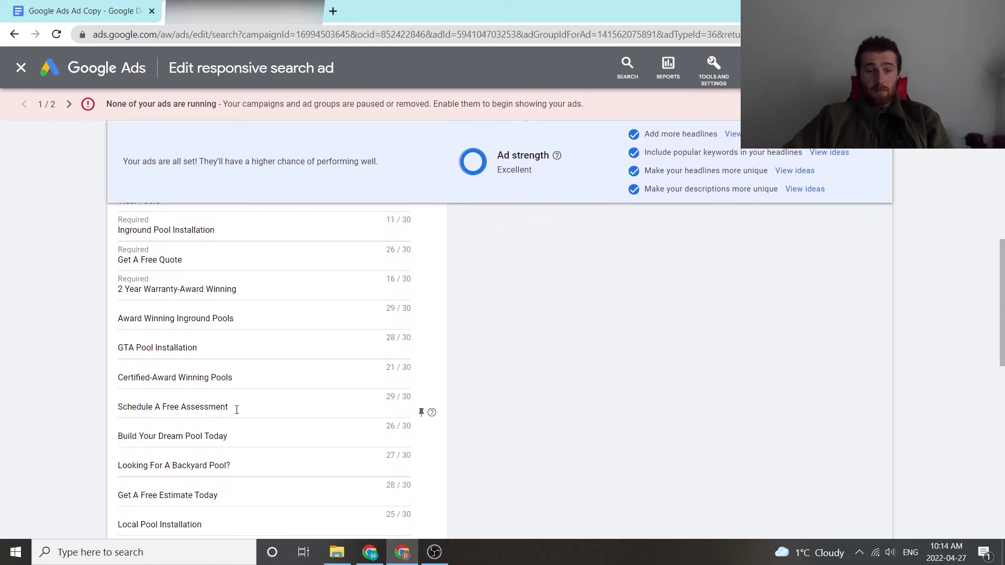
{"action": "scroll", "coordinate": [561, 363], "scroll_direction": "down", "scroll_amount": 1}
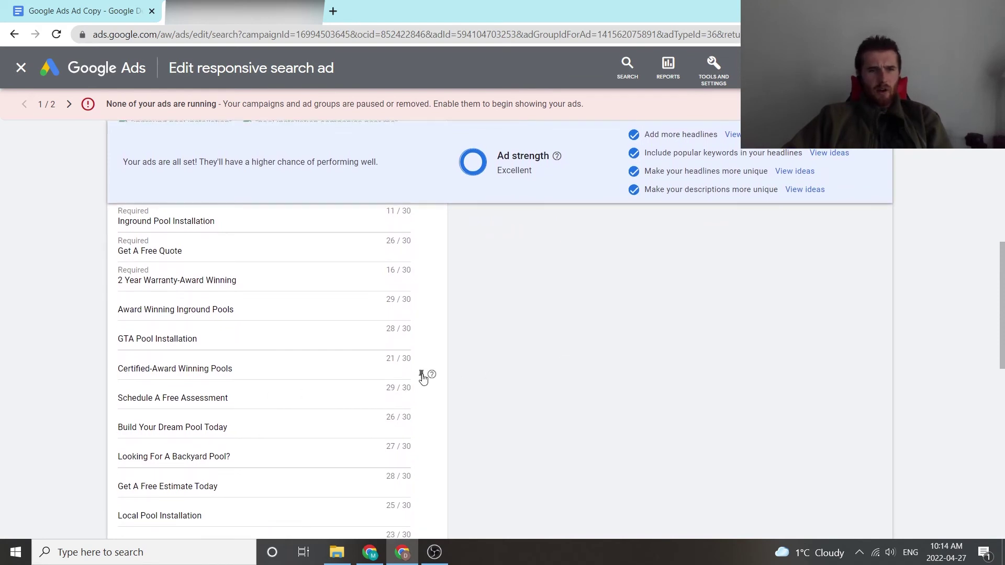
{"action": "middle_click", "coordinate": [580, 425]}
{"action": "left_click", "coordinate": [520, 407]}
{"action": "middle_click", "coordinate": [521, 414]}
{"action": "left_click", "coordinate": [518, 400]}
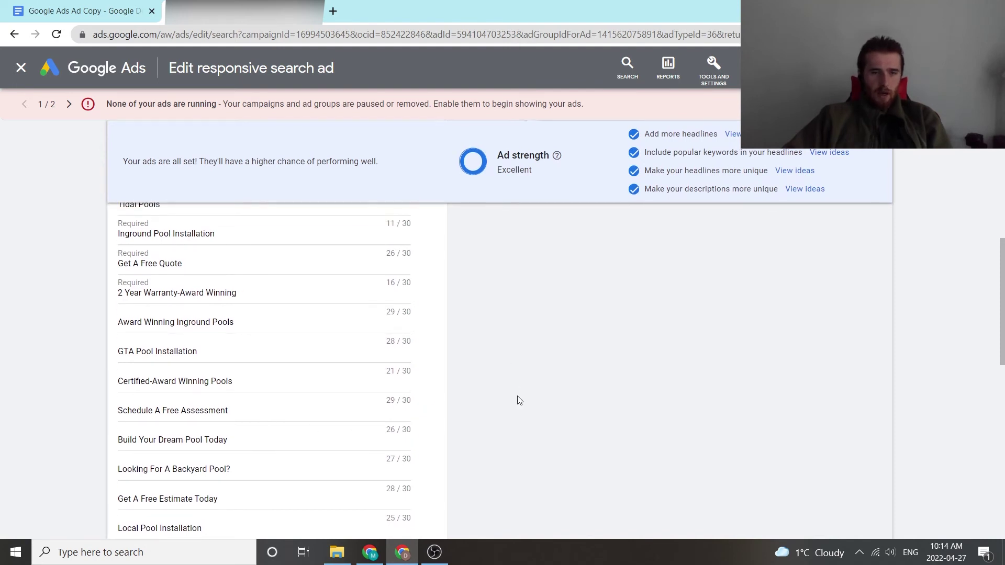
{"action": "scroll", "coordinate": [520, 384], "scroll_direction": "down", "scroll_amount": 3}
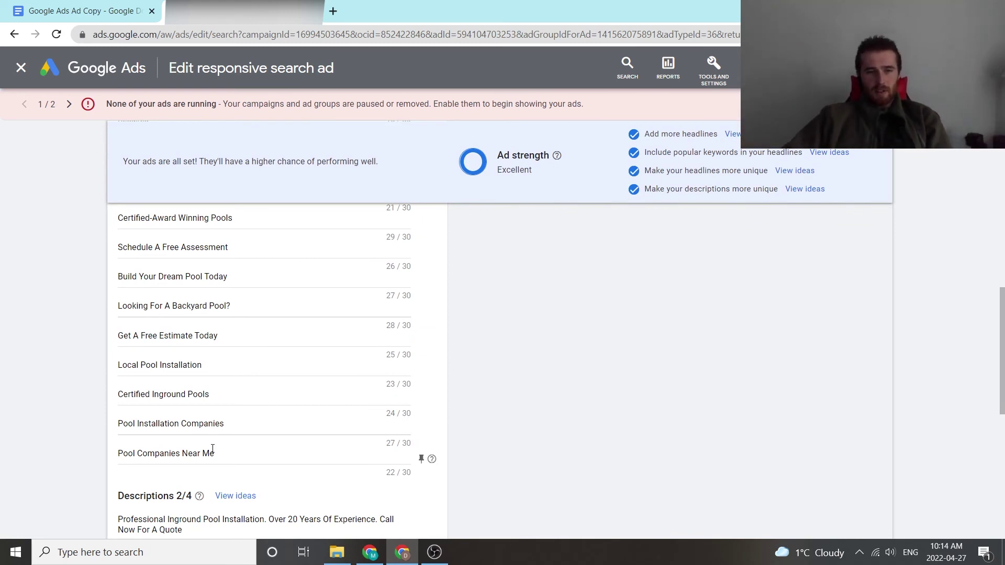
{"action": "middle_click", "coordinate": [610, 385]}
{"action": "scroll", "coordinate": [609, 386], "scroll_direction": "up", "scroll_amount": 1}
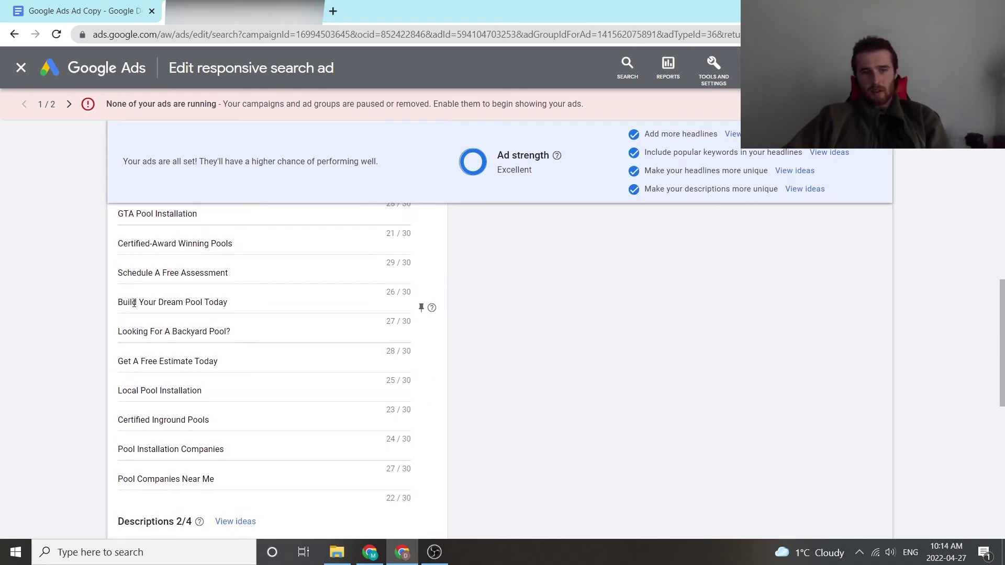
{"action": "left_click_drag", "start_coordinate": [137, 302], "coordinate": [200, 306]}
{"action": "left_click", "coordinate": [160, 303]}
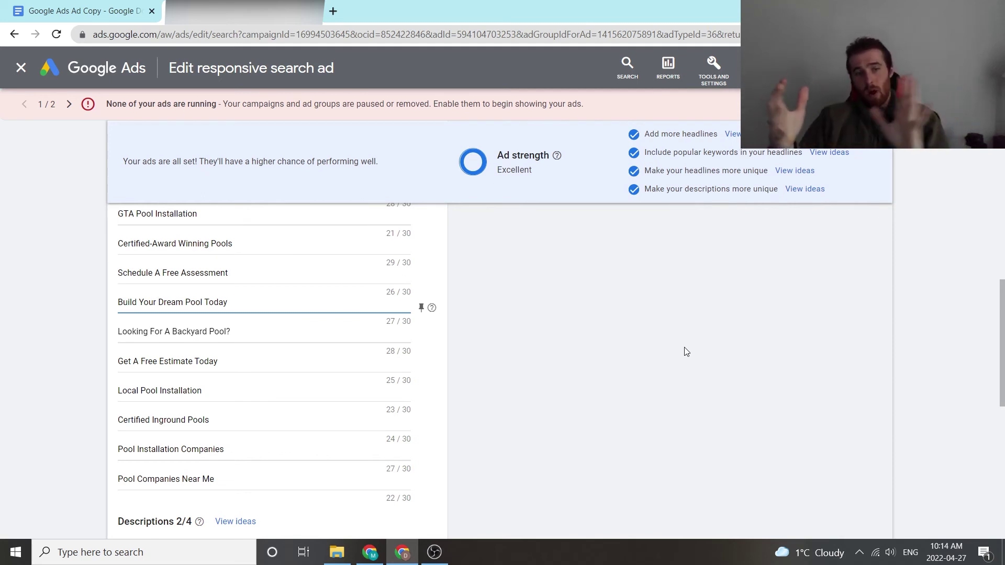
{"action": "scroll", "coordinate": [688, 390], "scroll_direction": "down", "scroll_amount": 3}
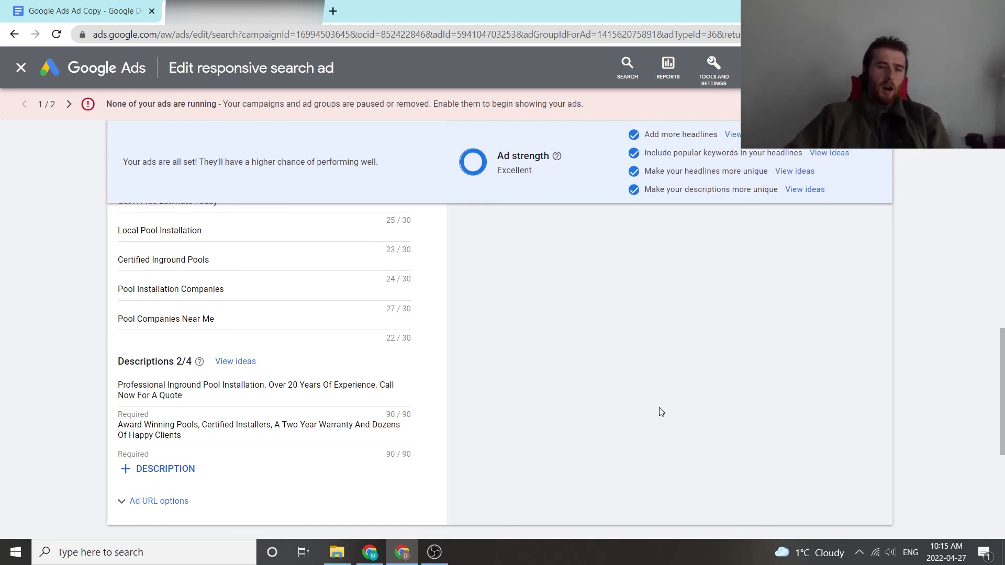
{"action": "mouse_move", "coordinate": [432, 435]}
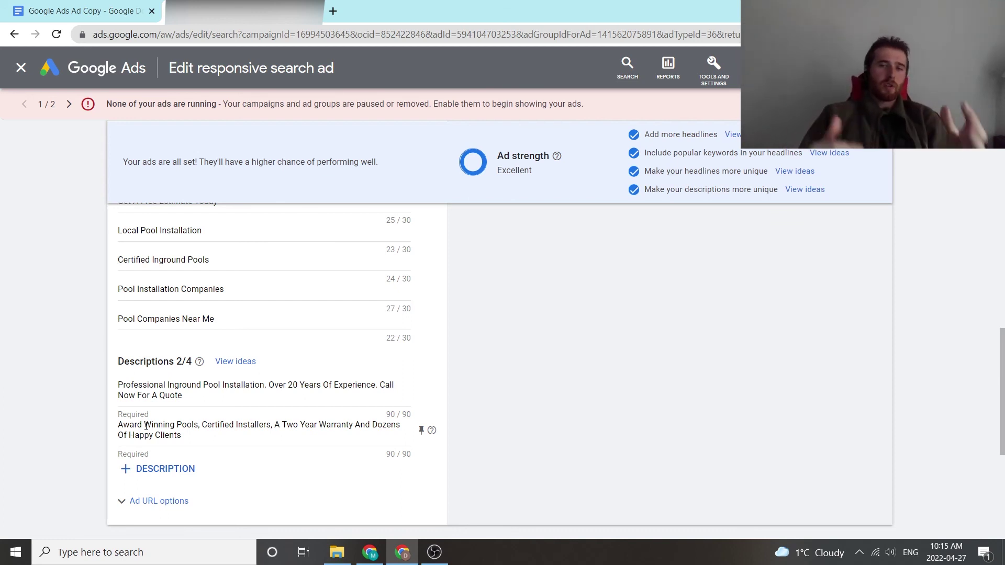
{"action": "scroll", "coordinate": [146, 425], "scroll_direction": "up", "scroll_amount": 15}
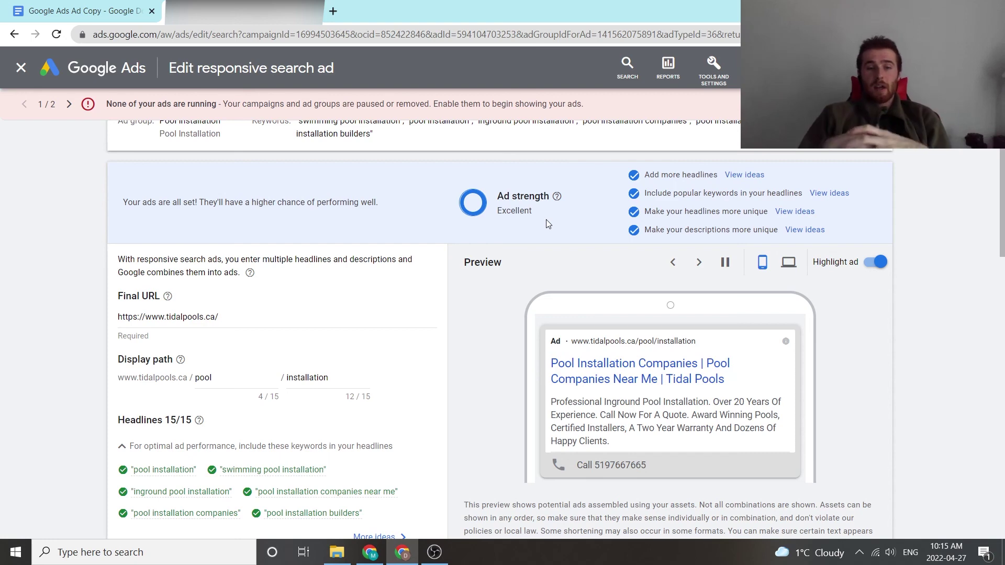
{"action": "scroll", "coordinate": [502, 261], "scroll_direction": "down", "scroll_amount": 6}
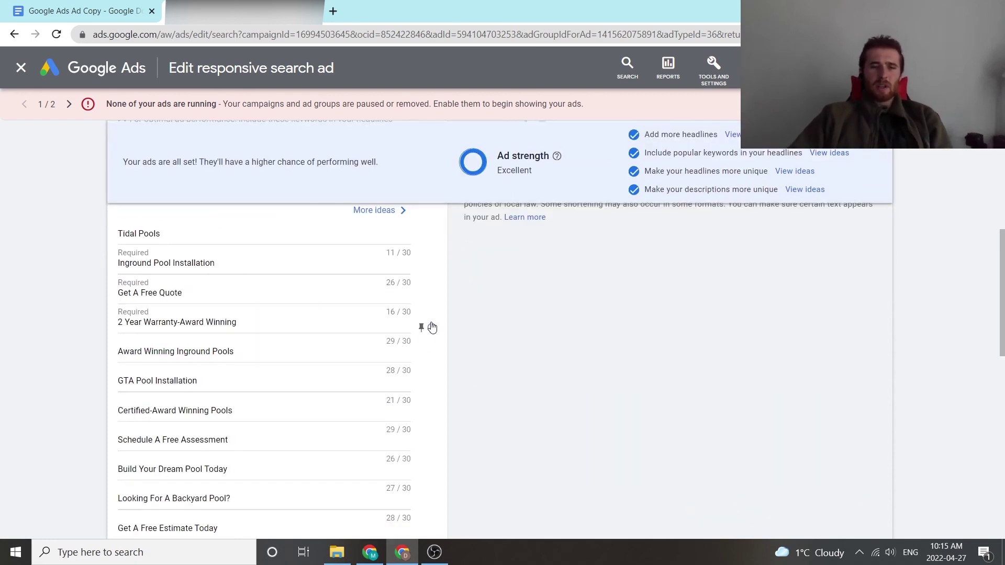